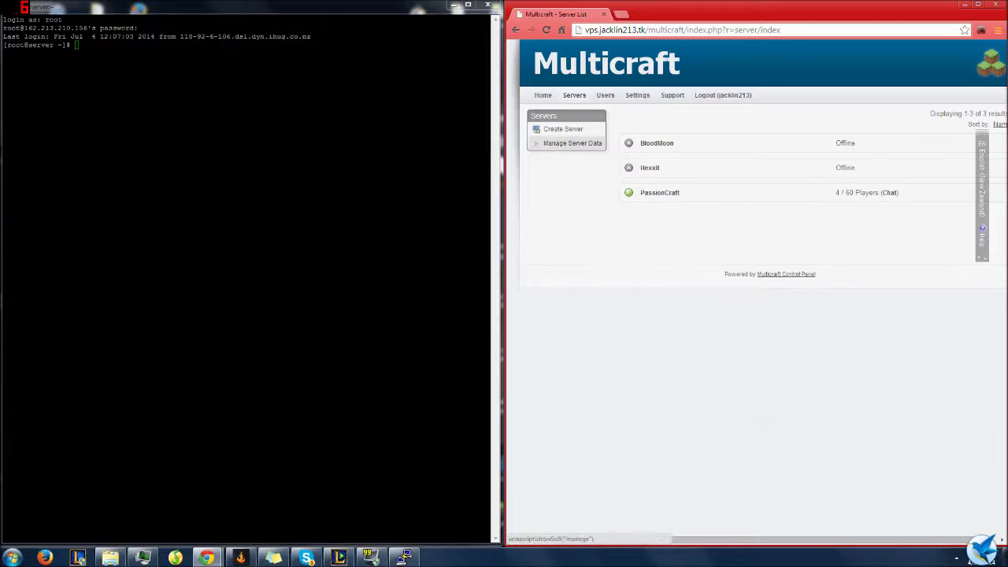
Start creating a new server in Multicraft and name it Tekkit
left_click(573, 143)
left_click(567, 156)
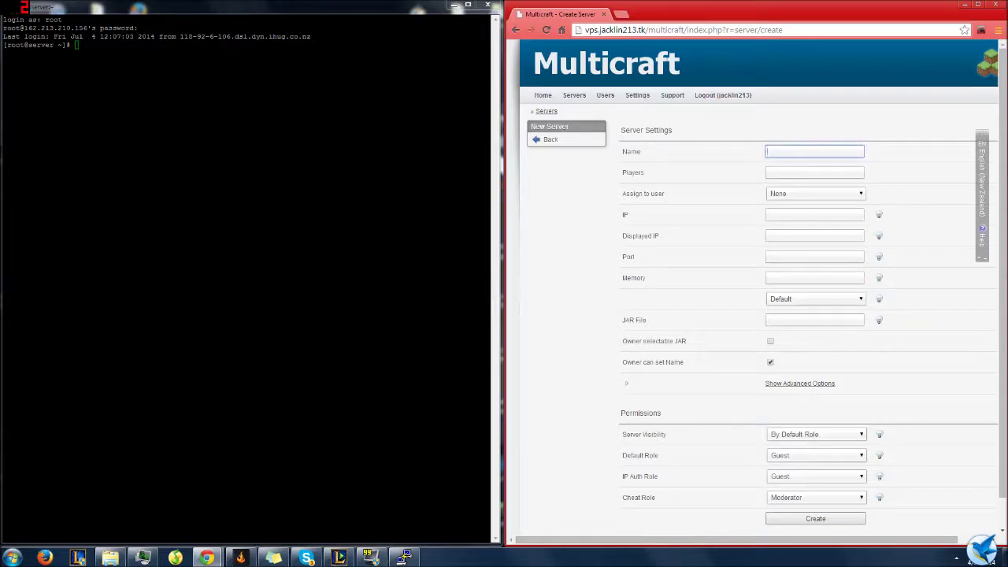
type("Tekk")
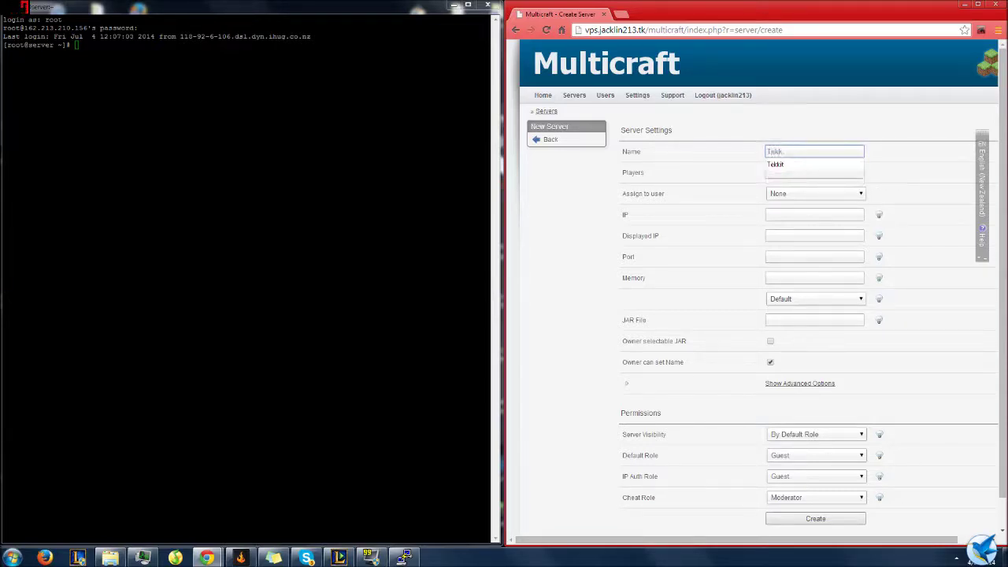
key("Down")
key("Return")
Keep the user assignment at None and the JAR choice at Default, and enable the owner-selectable JAR option
left_click(816, 193)
left_click(811, 205)
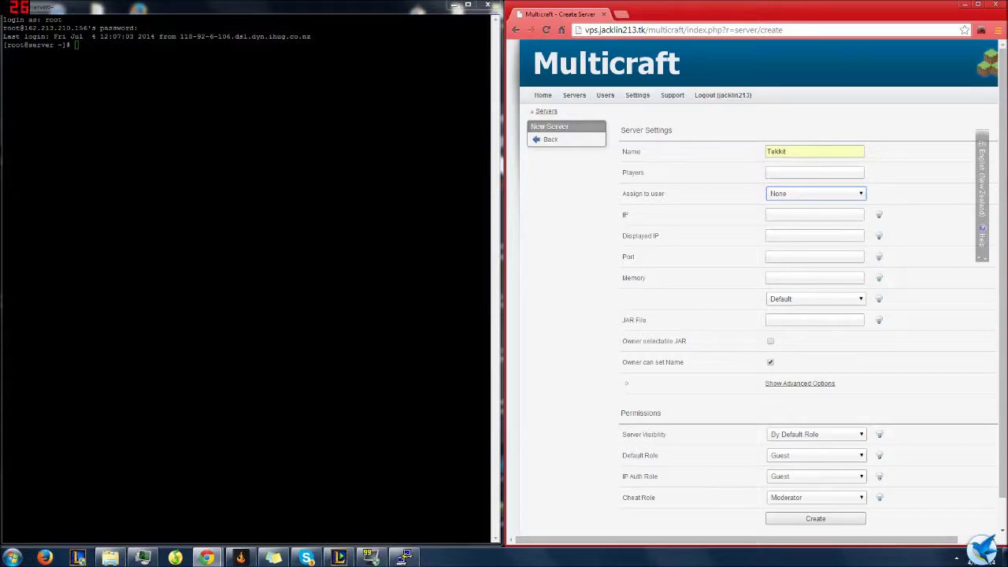
left_click(814, 320)
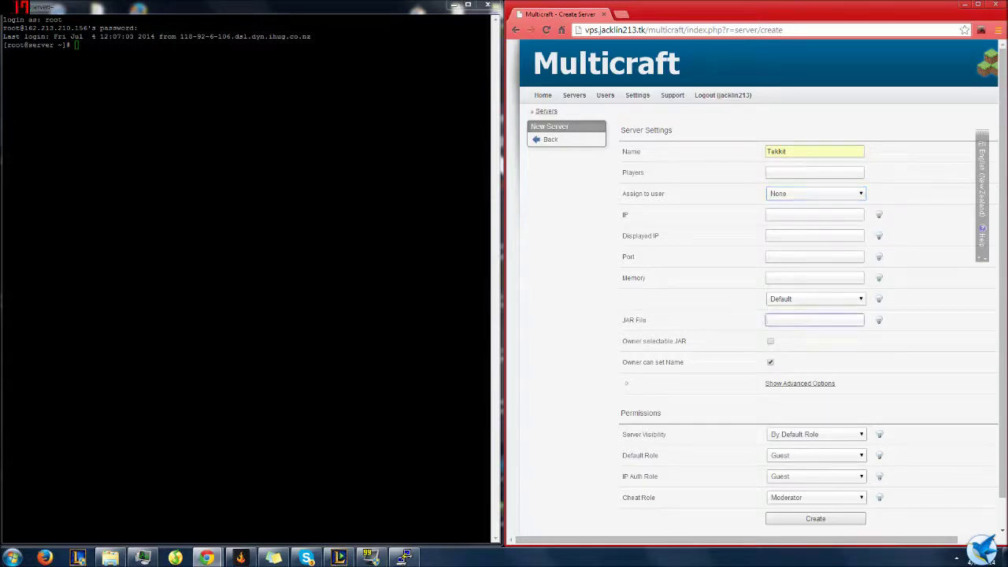
left_click(815, 298)
left_click(811, 309)
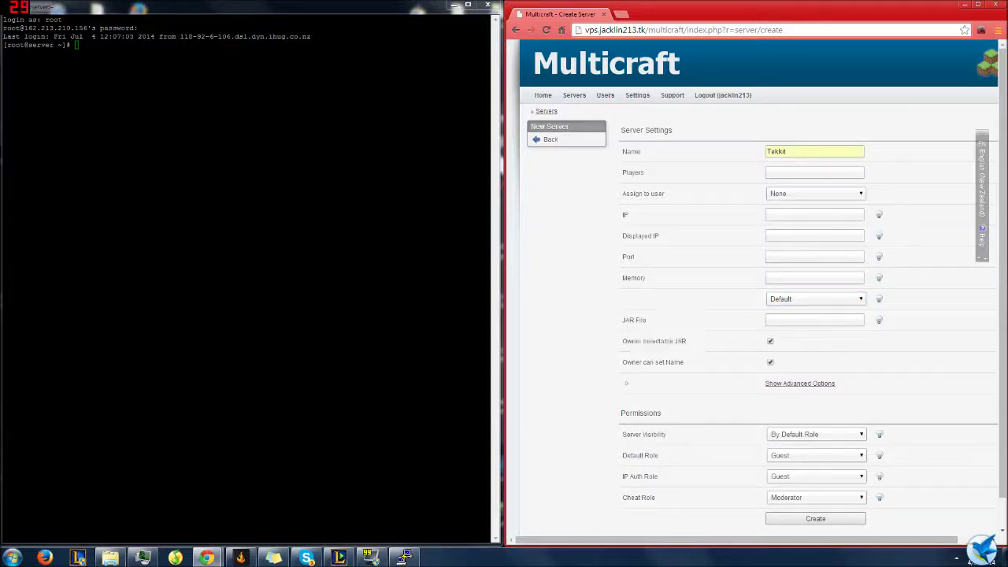
Reveal the advanced server options and set the base directory to tekkit
left_click(799, 382)
scroll(756, 315, "down", 2)
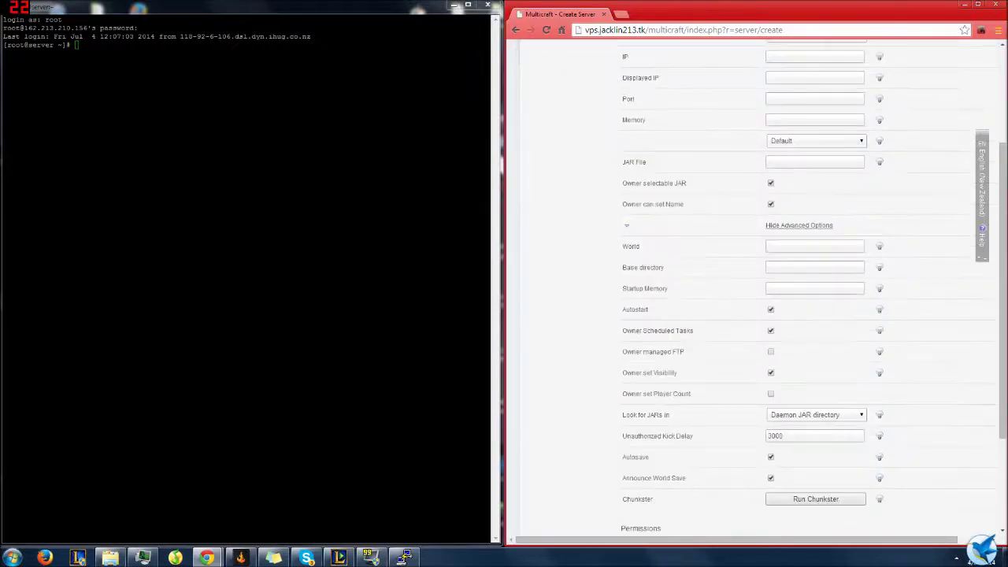
scroll(757, 299, "down", 1)
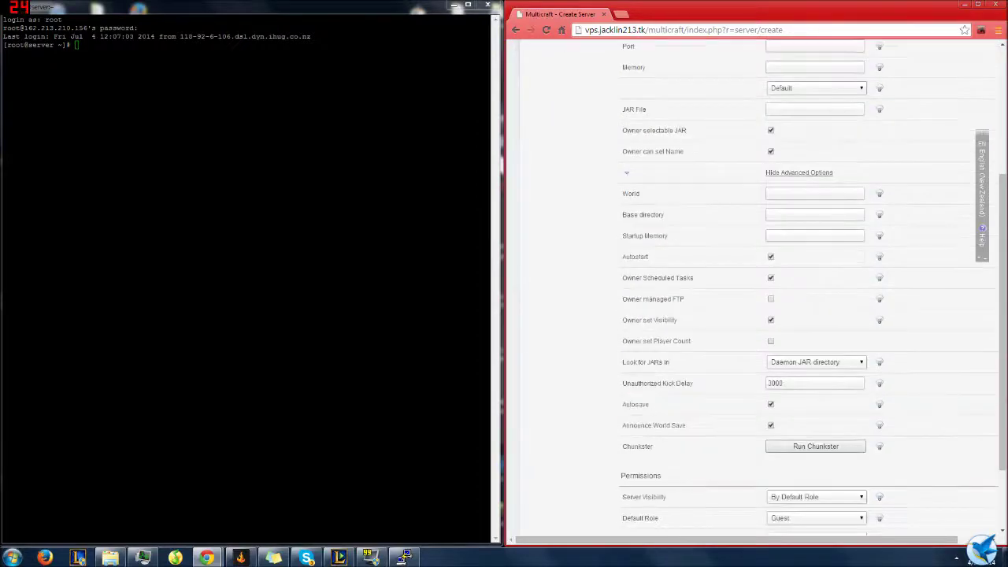
left_click(815, 215)
type("te")
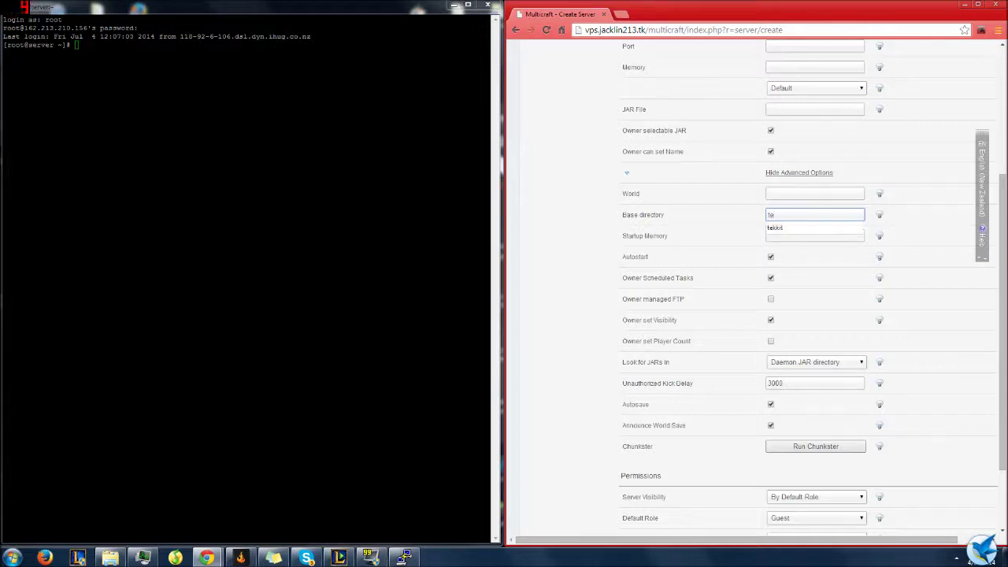
key("Down")
key("Return")
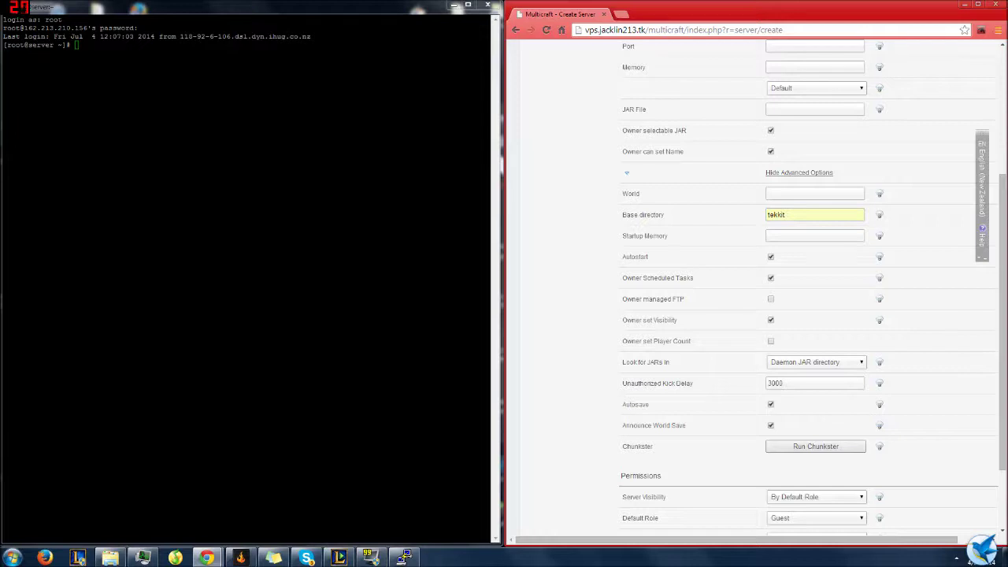
Set the server to look for JARs in the Server base directory and create the server
scroll(753, 283, "down", 1)
left_click(816, 309)
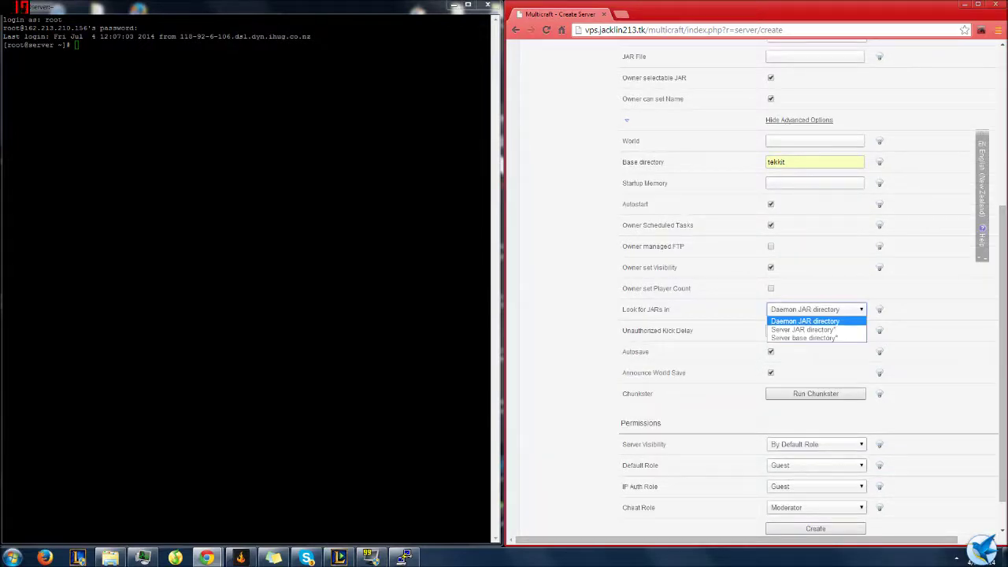
key("Return")
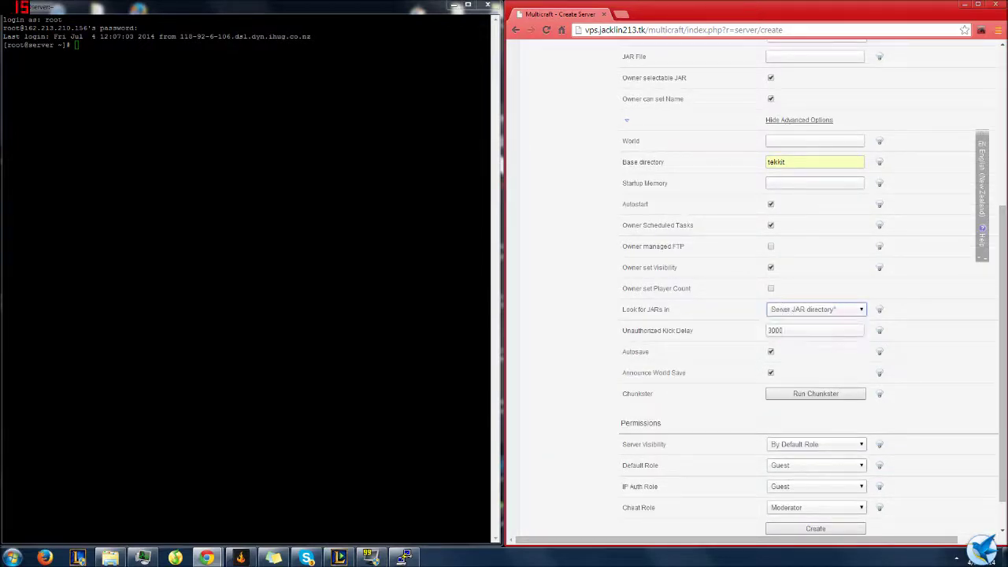
key("alt+Down")
key("Down")
key("Return")
key("alt+Down")
key("Up")
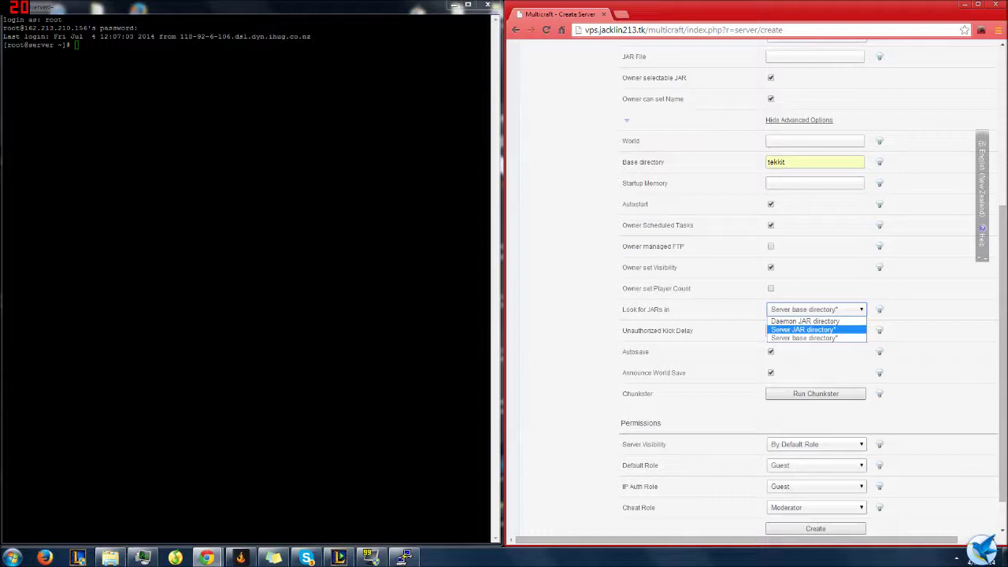
key("Up")
key("Down")
key("Down")
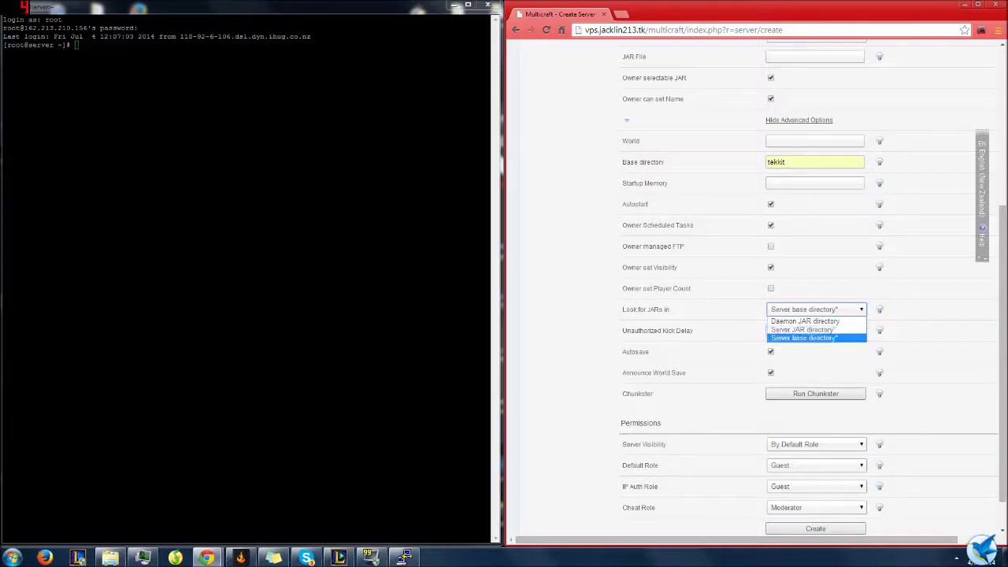
key("Return")
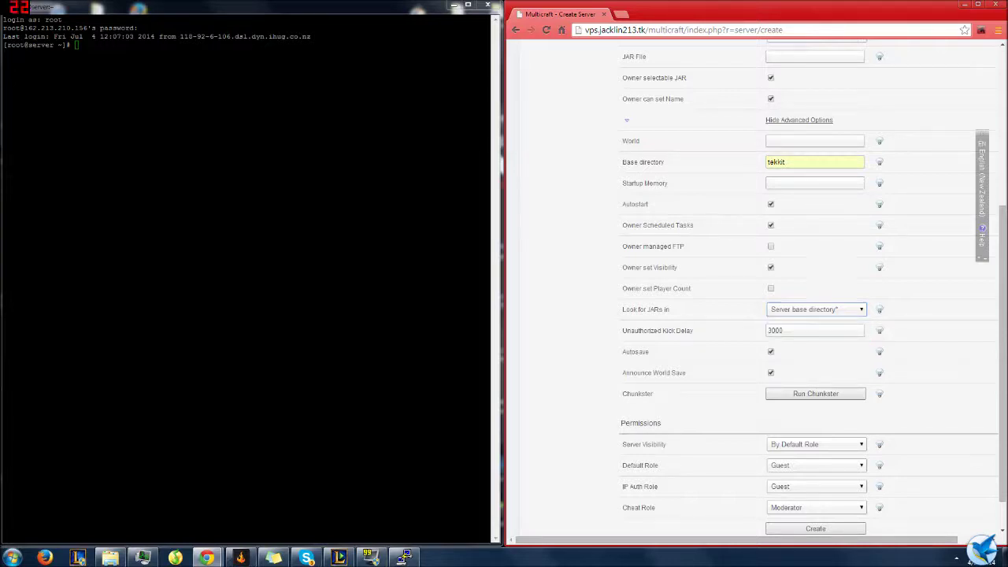
scroll(757, 300, "down", 1)
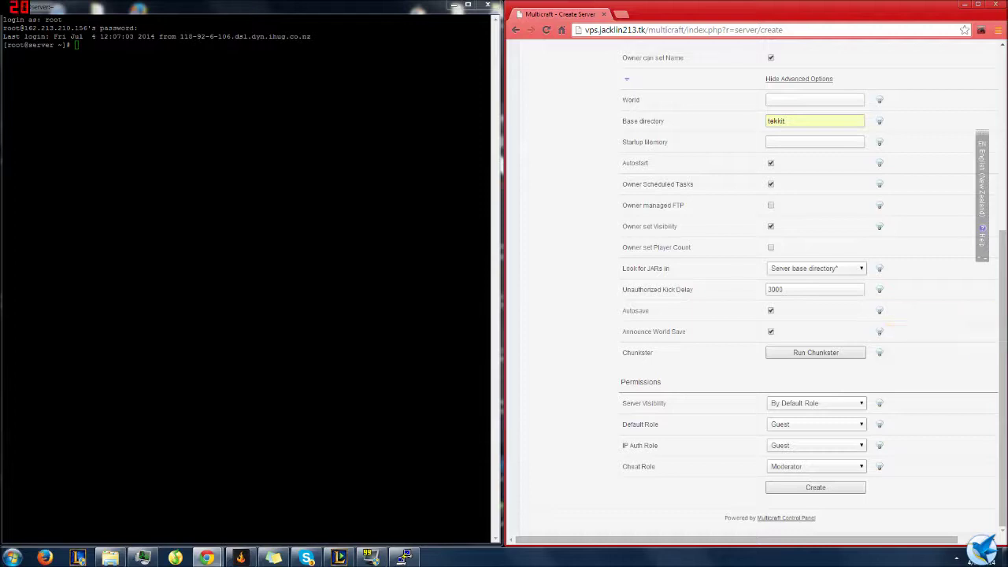
left_click(816, 487)
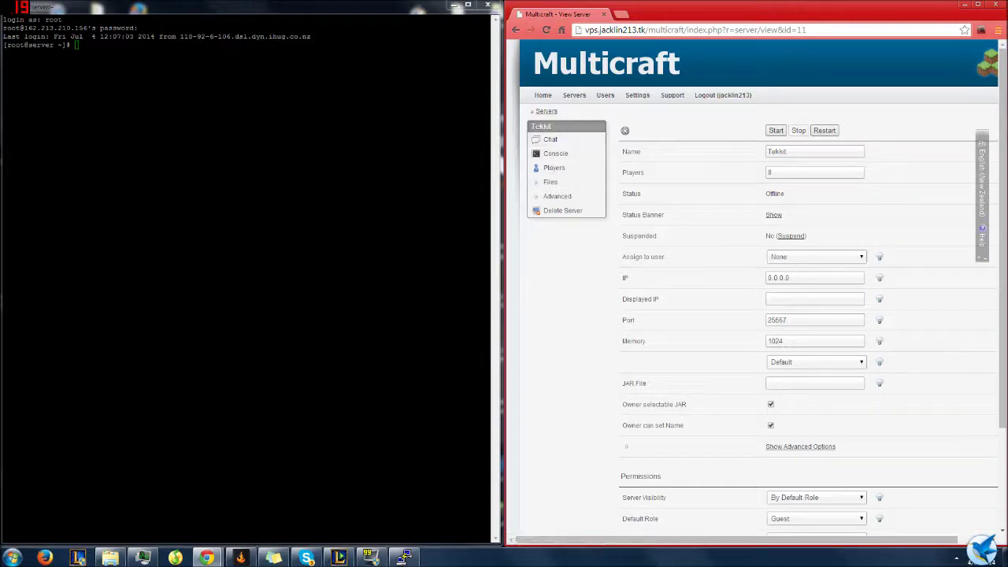
Switch to the PuTTY terminal and change to the directory /home/minecraft/multicraft/servers/tekkit/
key("alt+Tab")
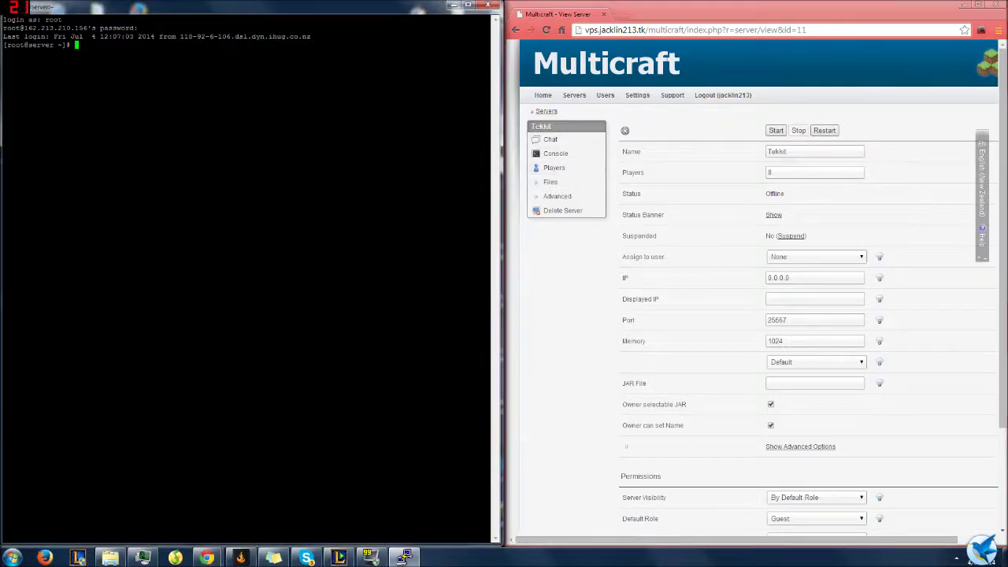
type("cd /r")
key("Tab")
type("m")
key("Tab")
type("m")
key("Tab")
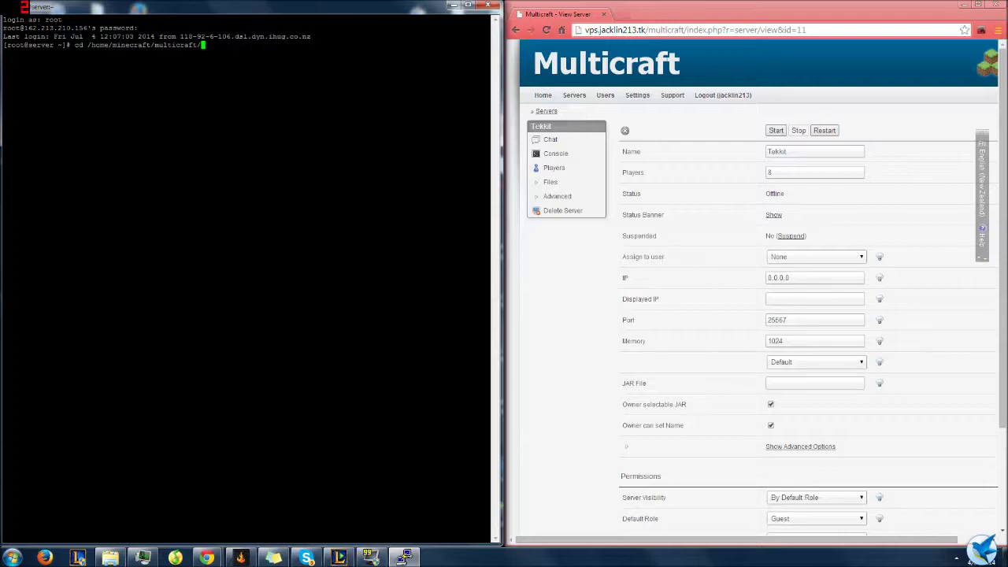
type("se")
key("Tab")
type("t")
key("Tab")
key("Return")
List all files in the tekkit directory with ls -la and check the base directory in the server's advanced options
type("ls -la")
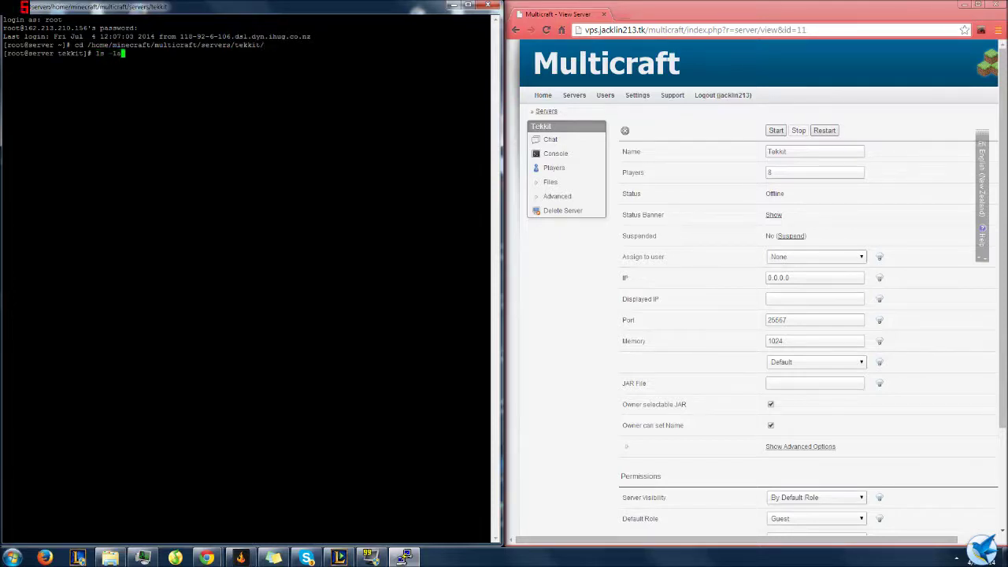
key("Return")
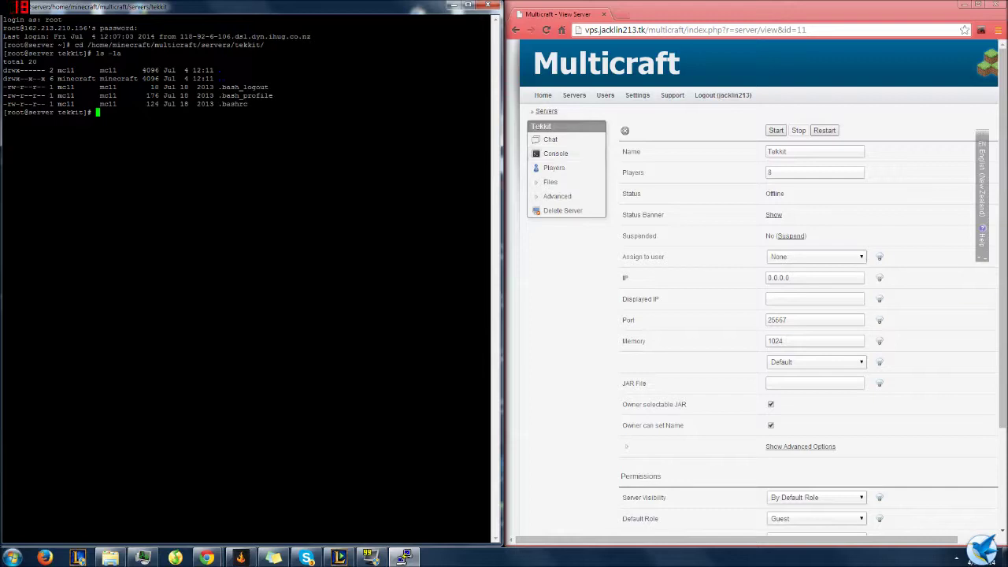
left_click(800, 446)
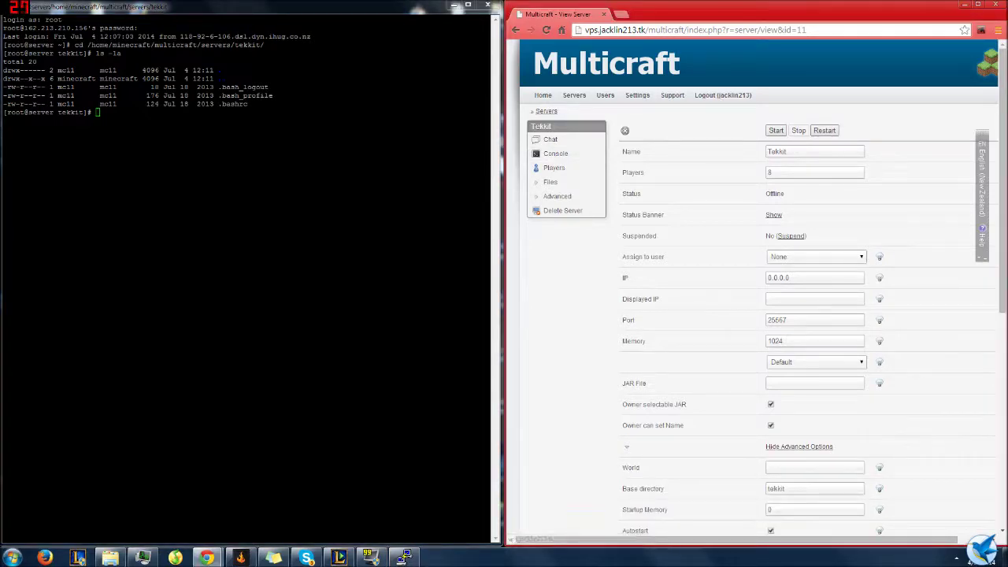
left_click(800, 447)
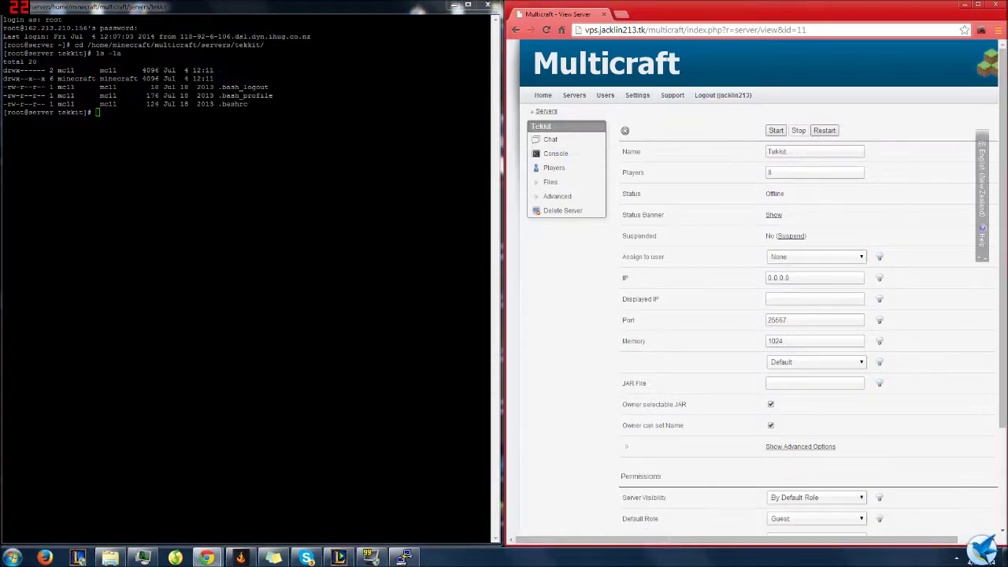
left_click_drag(36, 62, 487, 61)
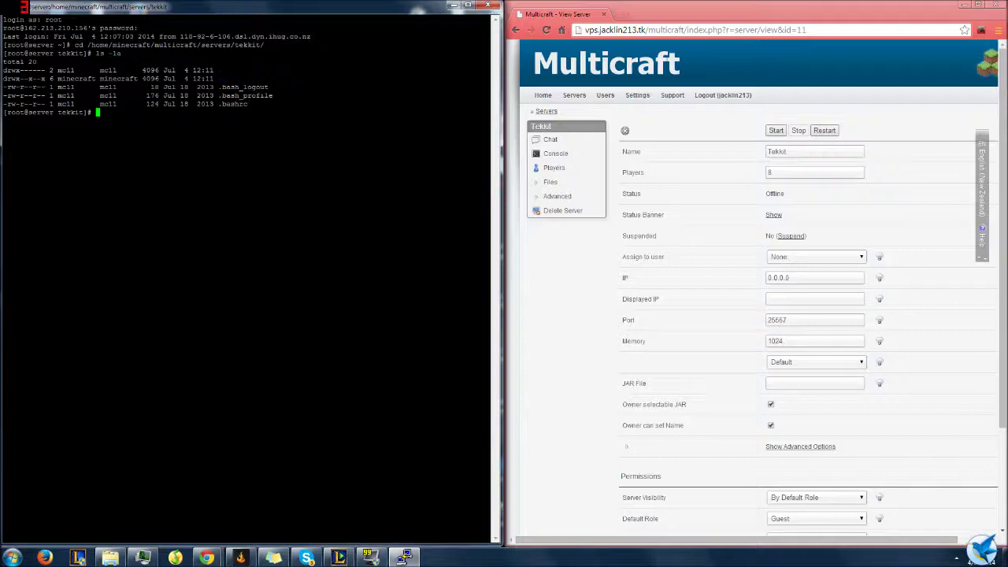
Switch to the browser, copy the Tekkit 1.2.9e Server download link from technicpack.net/tekkit, and close that page
key("alt+Tab")
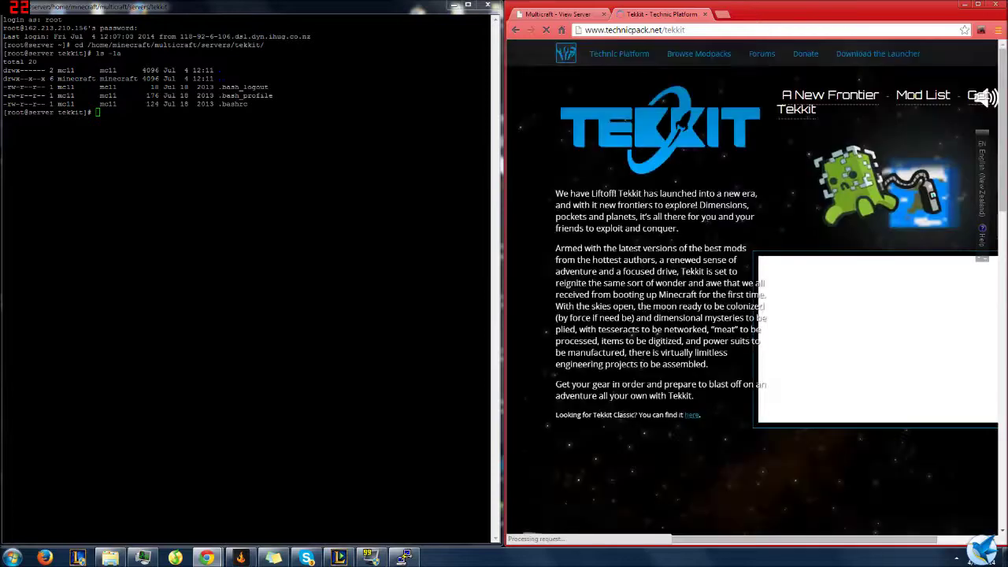
scroll(677, 245, "down", 15)
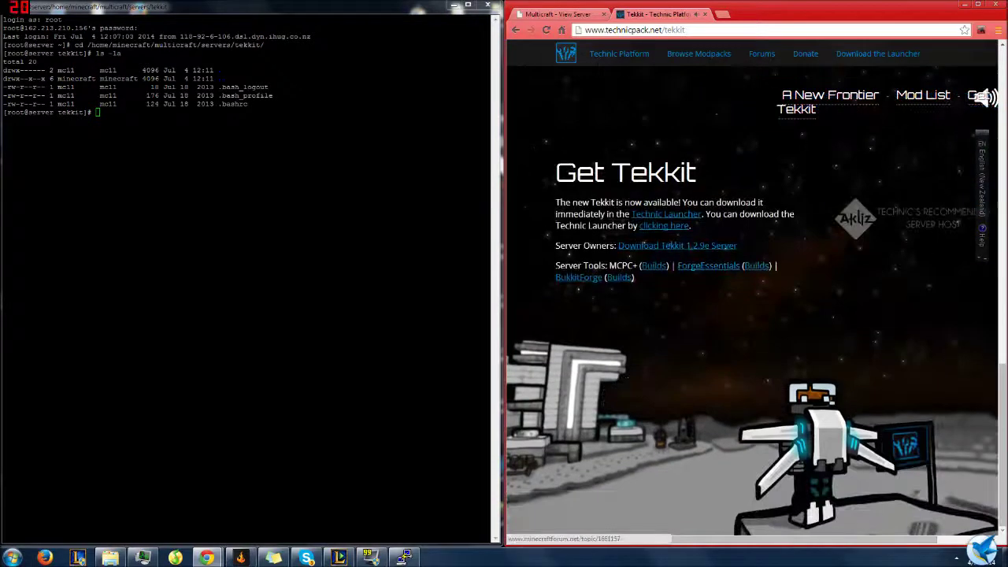
right_click(670, 245)
left_click(709, 300)
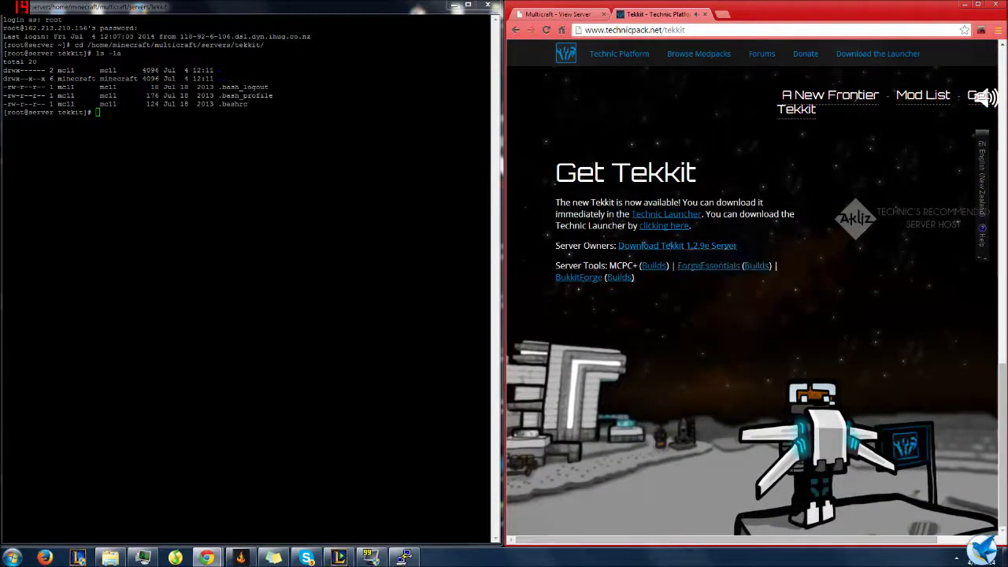
key("ctrl+w")
Back in the terminal, download Tekkit_Server_v1.2.9e.zip into the tekkit directory using wget with the copied link
key("alt+Tab")
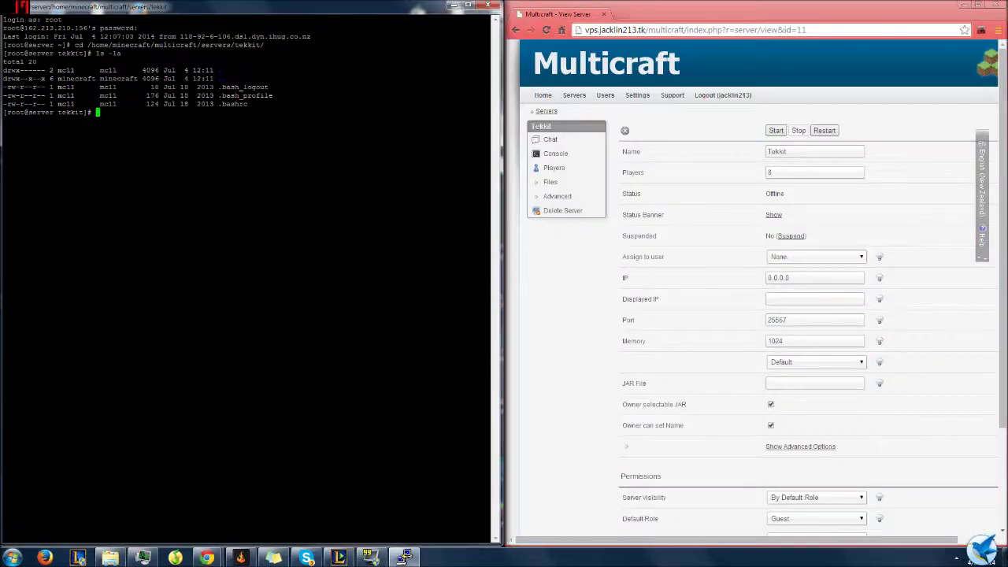
type("wget")
key("shift+Insert")
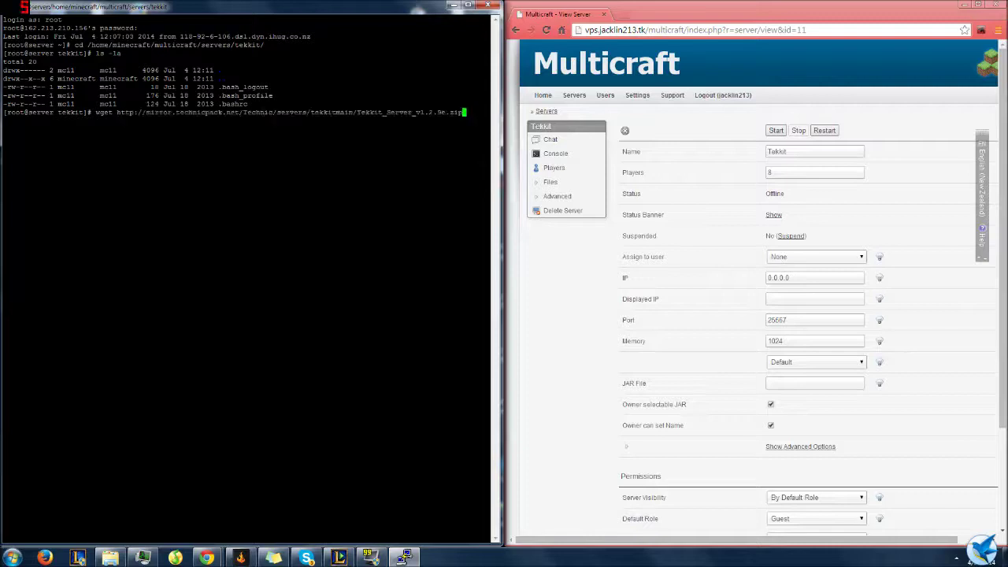
key("Return")
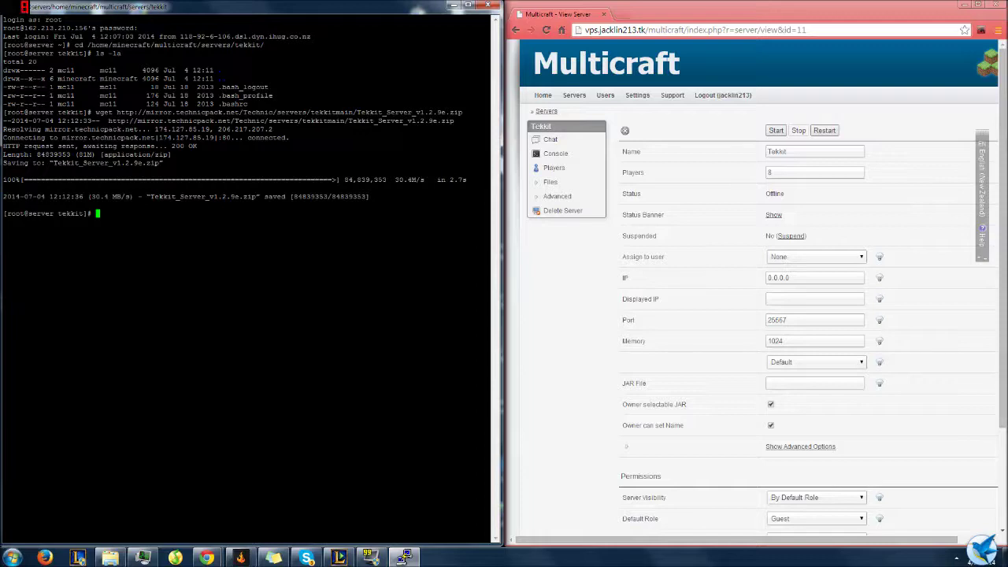
Unzip Tekkit_Server_v1.2.9e.zip in the tekkit directory and list all files with ls -la
type("unzip Te")
key("Tab")
key("Return")
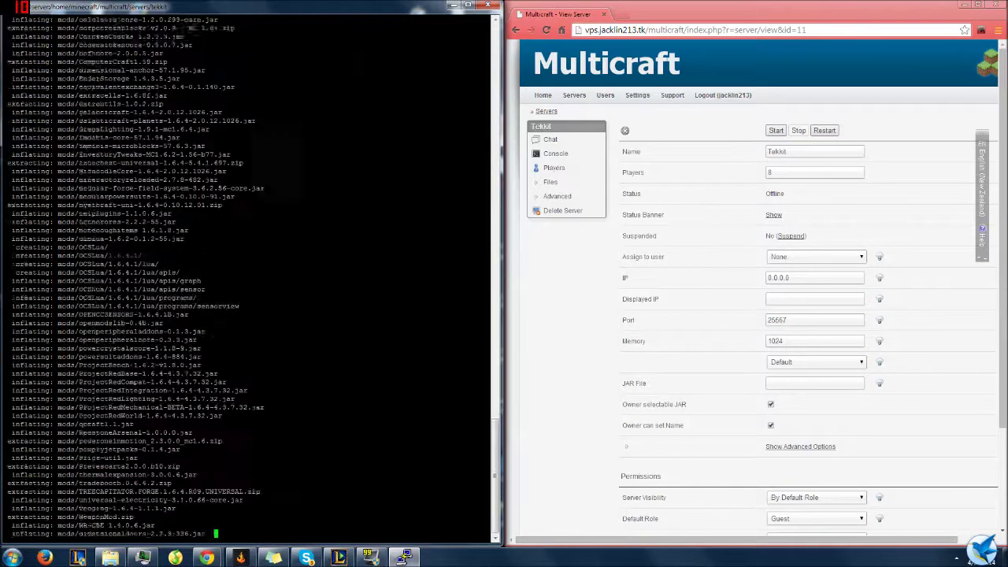
type("ls -la")
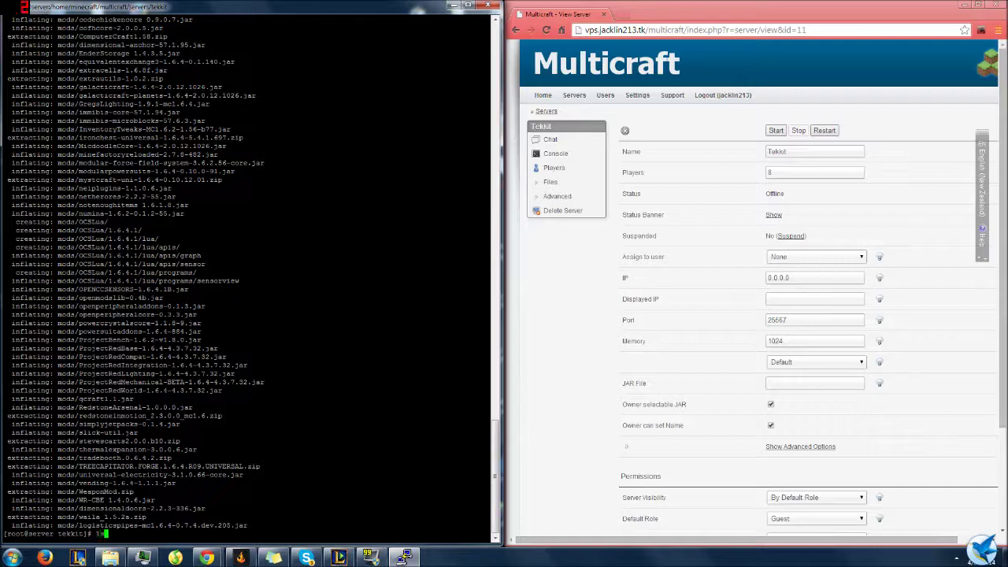
key("Return")
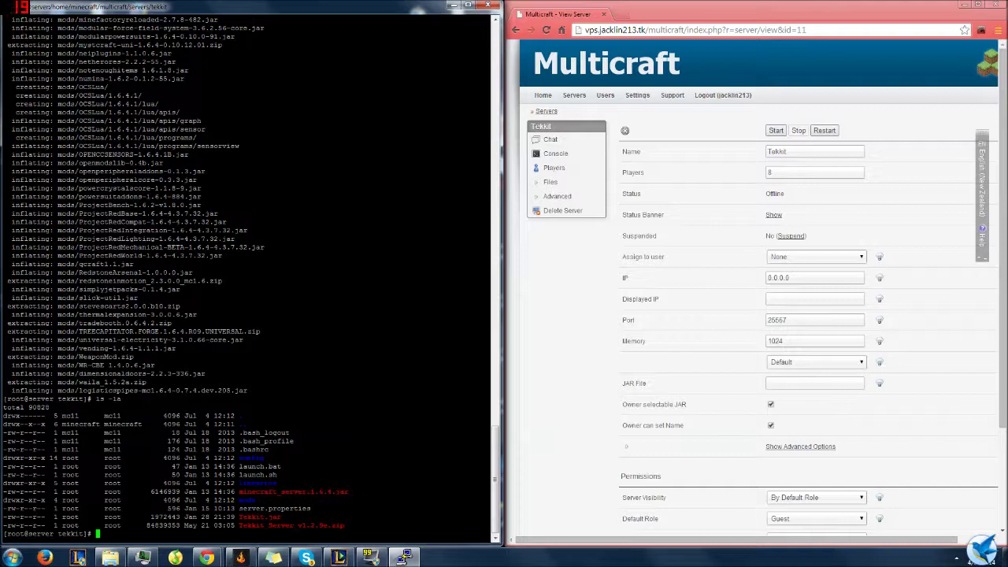
Remove launch.sh and launch.bat with rm -f -r, and list the directory again with ls -la
type("rm -f- 4")
key("BackSpace")
key("BackSpace")
key("BackSpace")
type("-r launch.sh")
key("Return")
key("Up")
key("BackSpace")
key("BackSpace")
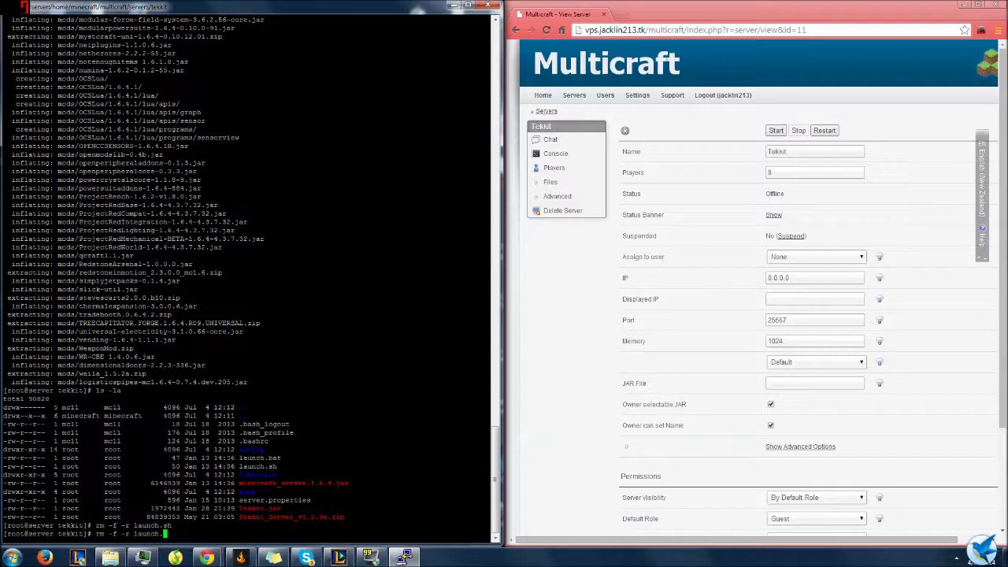
type("bat")
key("Return")
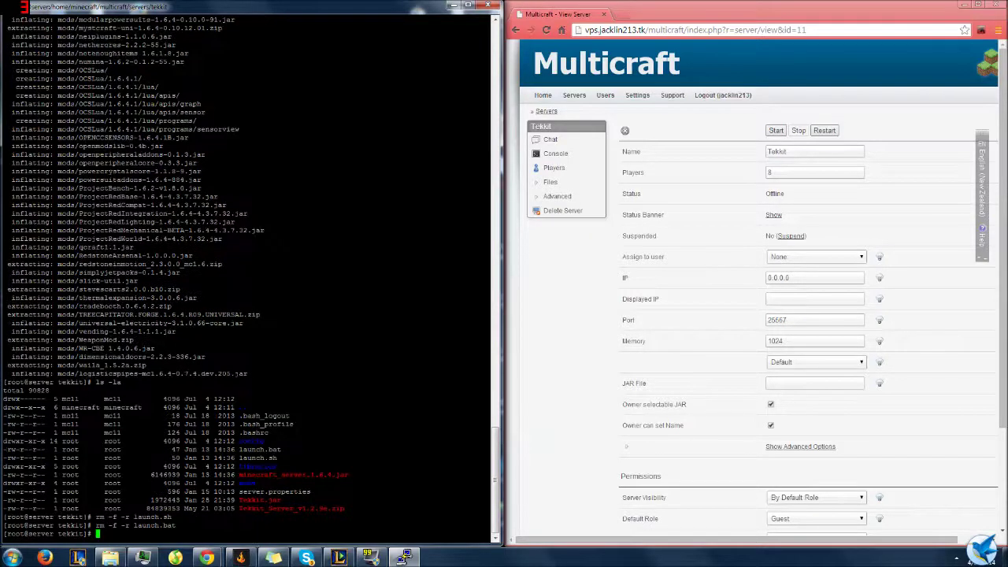
type("ls -la")
key("Return")
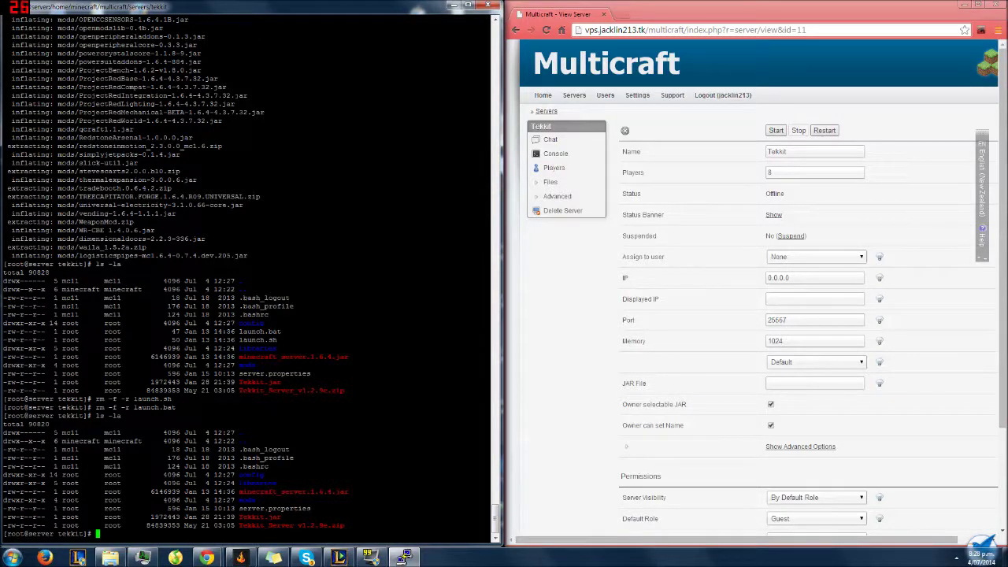
Change the owner and group of the config/ directory recursively to mc11:mc11 with chown -R
type("chown -R mc11:mc11 config/")
key("Return")
key("Up")
key("BackSpace")
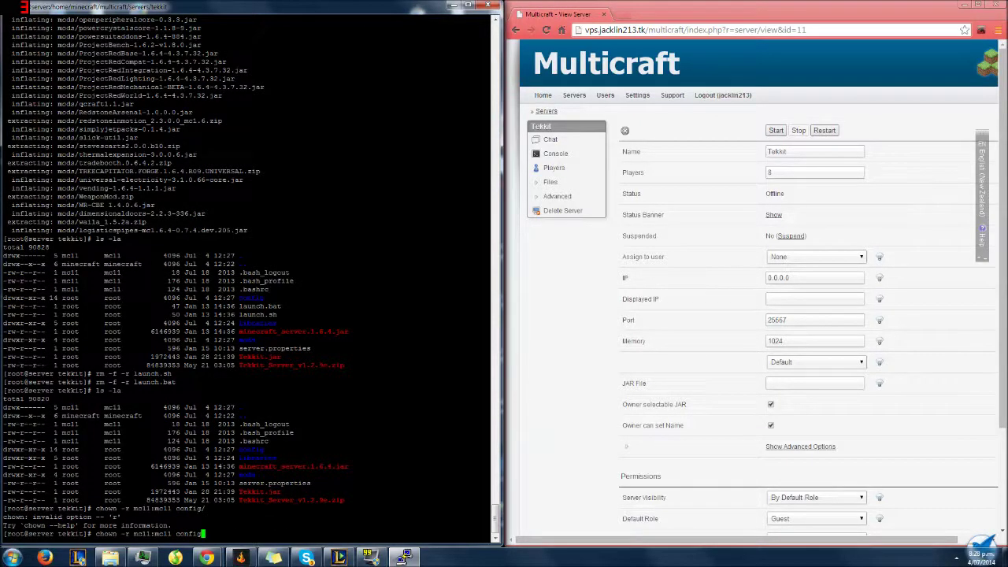
key("BackSpace")
key("BackSpace")
key("BackSpace")
key("BackSpace")
key("BackSpace")
key("BackSpace")
key("BackSpace")
key("BackSpace")
key("BackSpace")
key("BackSpace")
key("BackSpace")
key("BackSpace")
key("BackSpace")
key("BackSpace")
key("BackSpace")
key("BackSpace")
key("BackSpace")
key("BackSpace")
type("R mc11:mc11 config/")
key("Return")
Change the ownership of the libraries/ directory recursively to mc11:mc11 with chown -R
key("Up")
key("BackSpace")
key("BackSpace")
key("BackSpace")
key("BackSpace")
key("BackSpace")
key("BackSpace")
key("BackSpace")
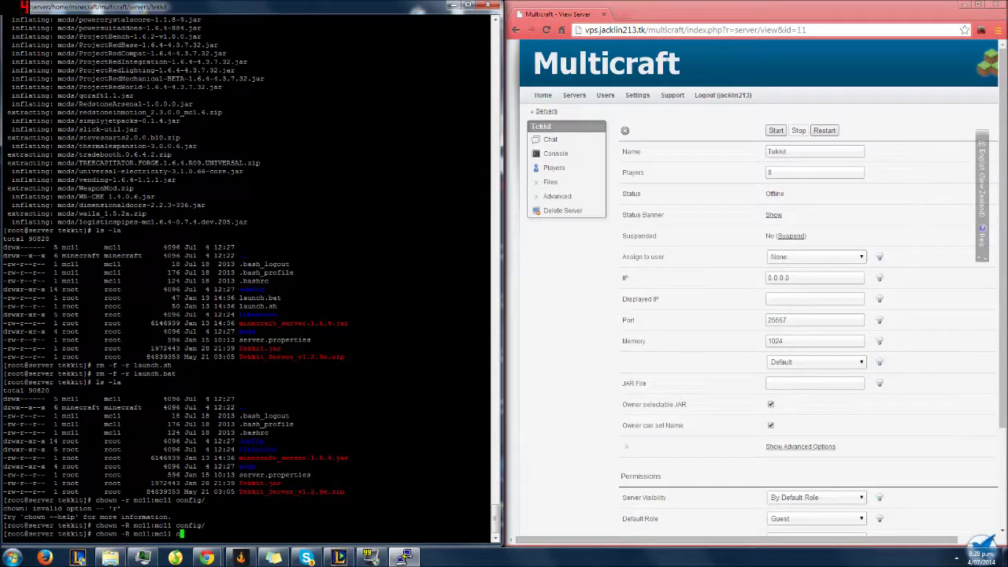
type("libraries/")
key("Return")
Change the ownership of minecraft_server.1.6.4.jar to mc11:mc11 with chown -R
key("Up")
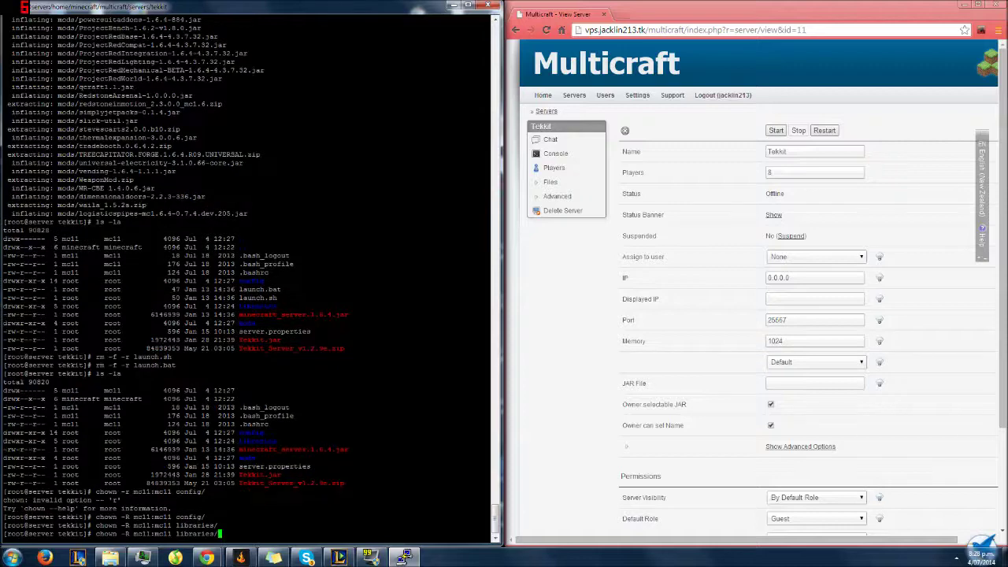
key("BackSpace")
key("BackSpace")
key("BackSpace")
key("BackSpace")
key("BackSpace")
key("BackSpace")
key("BackSpace")
key("BackSpace")
key("BackSpace")
key("BackSpace")
type("minecraft_server.1.6.4.jar")
key("Return")
Change the ownership of the mods directory recursively to mc11:mc11 with chown -R
key("Up")
key("BackSpace")
key("BackSpace")
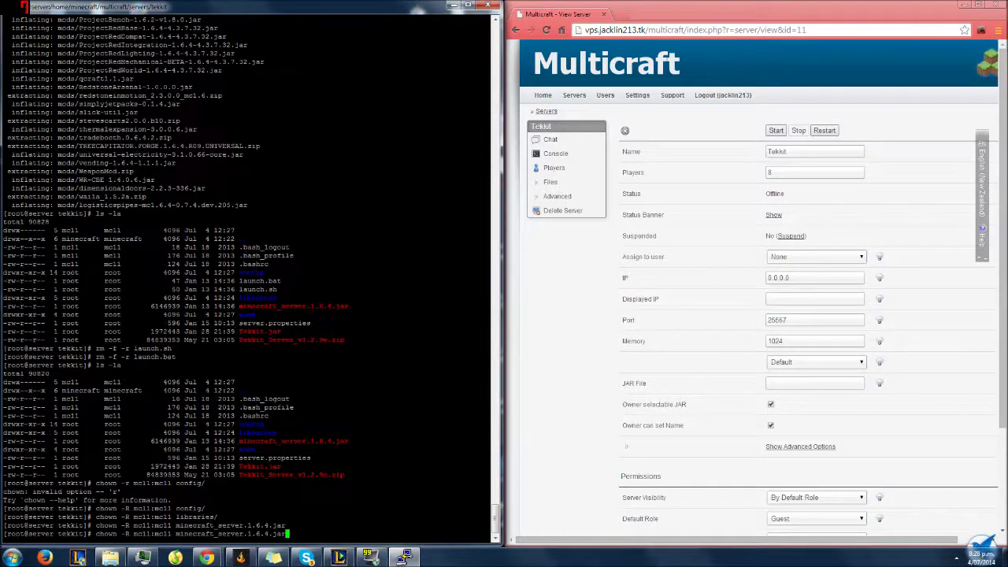
key("BackSpace")
key("BackSpace")
key("BackSpace")
key("BackSpace")
key("BackSpace")
key("BackSpace")
key("BackSpace")
key("BackSpace")
key("BackSpace")
key("BackSpace")
key("BackSpace")
key("BackSpace")
key("BackSpace")
key("BackSpace")
key("BackSpace")
key("BackSpace")
key("BackSpace")
key("BackSpace")
key("BackSpace")
key("BackSpace")
type("ods")
key("Return")
Change the ownership of server.properties to mc11:mc11 with chown -R
key("Up")
key("BackSpace")
key("BackSpace")
key("BackSpace")
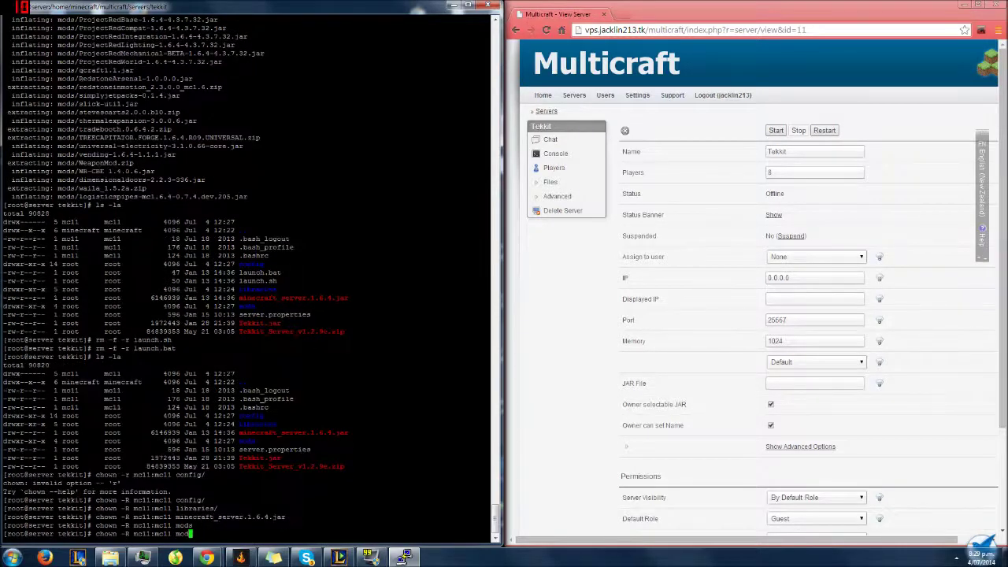
key("BackSpace")
type("server.properties")
key("Return")
Change the ownership of Tekkit.jar to mc11:mc11 with chown -R
key("Up")
key("BackSpace")
key("BackSpace")
key("BackSpace")
key("BackSpace")
key("BackSpace")
key("BackSpace")
key("BackSpace")
key("BackSpace")
key("BackSpace")
key("BackSpace")
key("BackSpace")
key("BackSpace")
key("BackSpace")
key("BackSpace")
key("BackSpace")
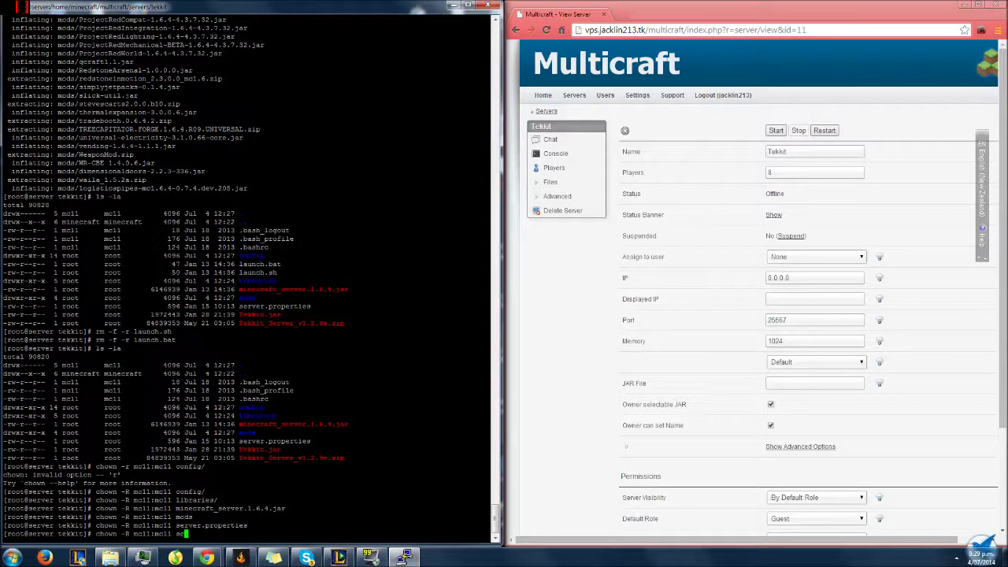
key("BackSpace")
key("BackSpace")
type("Tekkit.jar")
key("Return")
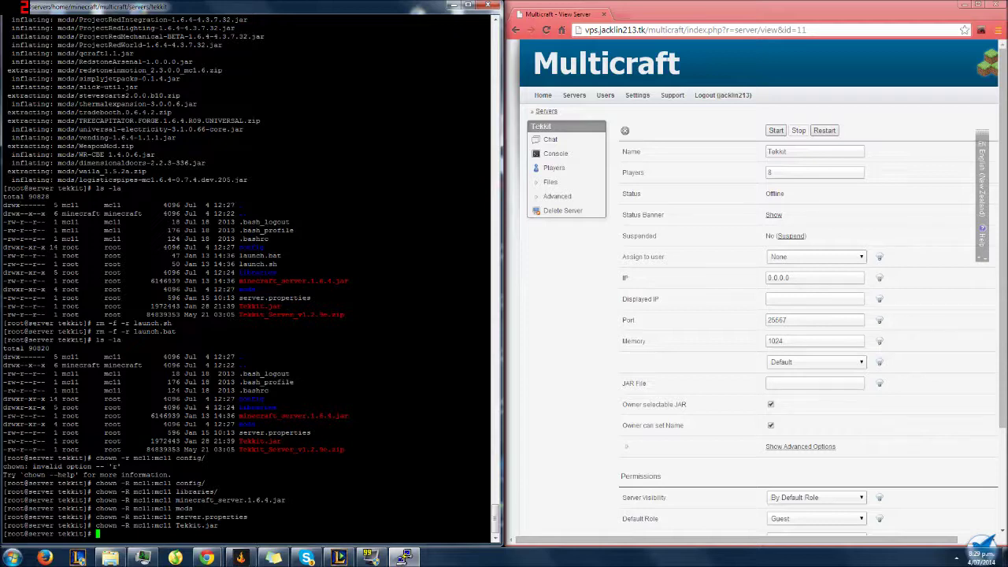
Set the permissions of minecraft_server.1.6.4.jar to 770 with chmod -R
type("ch")
type("mod -")
type("R ")
type("770")
type(" mo")
key("Tab")
key("Return")
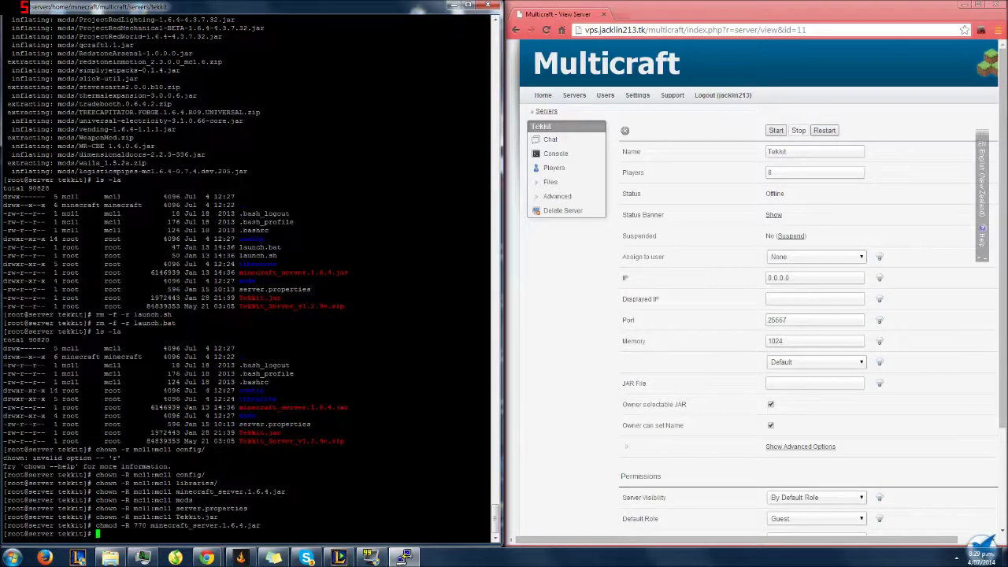
Set the permissions of server.properties to 770 with chmod -R
key("Up")
key("BackSpace")
key("BackSpace")
key("BackSpace")
key("BackSpace")
key("BackSpace")
key("BackSpace")
key("BackSpace")
key("BackSpace")
key("BackSpace")
key("BackSpace")
key("BackSpace")
key("BackSpace")
key("BackSpace")
key("BackSpace")
key("BackSpace")
key("BackSpace")
key("BackSpace")
key("BackSpace")
key("BackSpace")
key("BackSpace")
key("BackSpace")
key("BackSpace")
key("BackSpace")
key("BackSpace")
type("ser")
key("Tab")
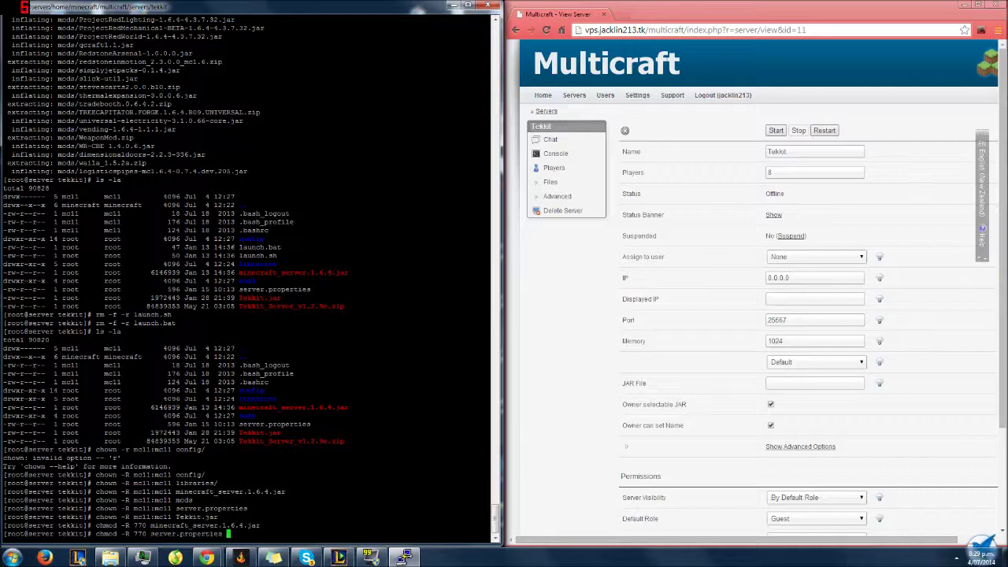
key("Return")
Set the permissions of Tekkit.jar to 770 with chmod -R, and list the tekkit directory with ls -la
key("Up")
key("BackSpace")
key("BackSpace")
key("BackSpace")
key("BackSpace")
key("BackSpace")
key("BackSpace")
key("BackSpace")
key("BackSpace")
key("BackSpace")
key("BackSpace")
key("BackSpace")
key("BackSpace")
key("BackSpace")
key("BackSpace")
key("BackSpace")
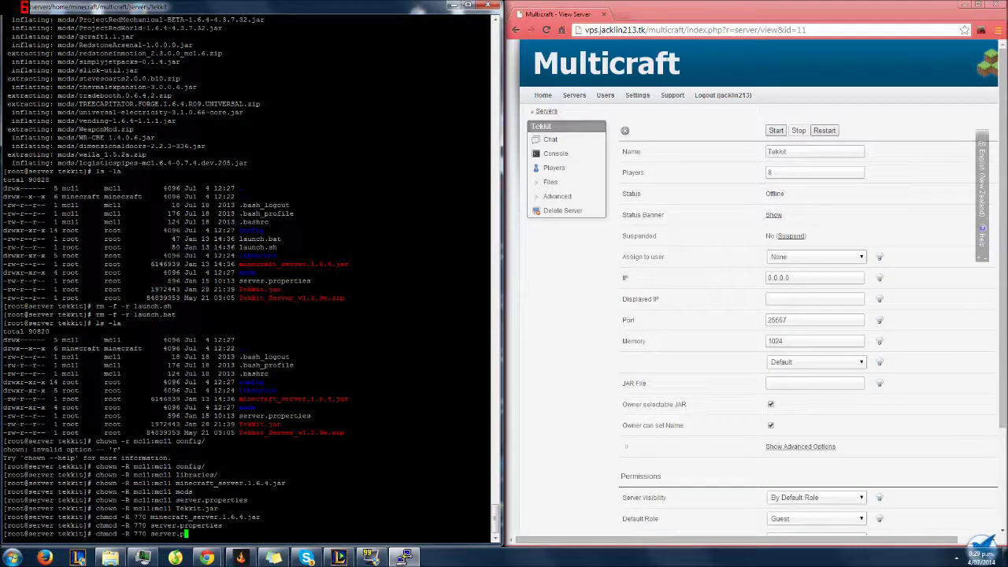
key("BackSpace")
key("BackSpace")
type("Tekkit.jar")
key("Return")
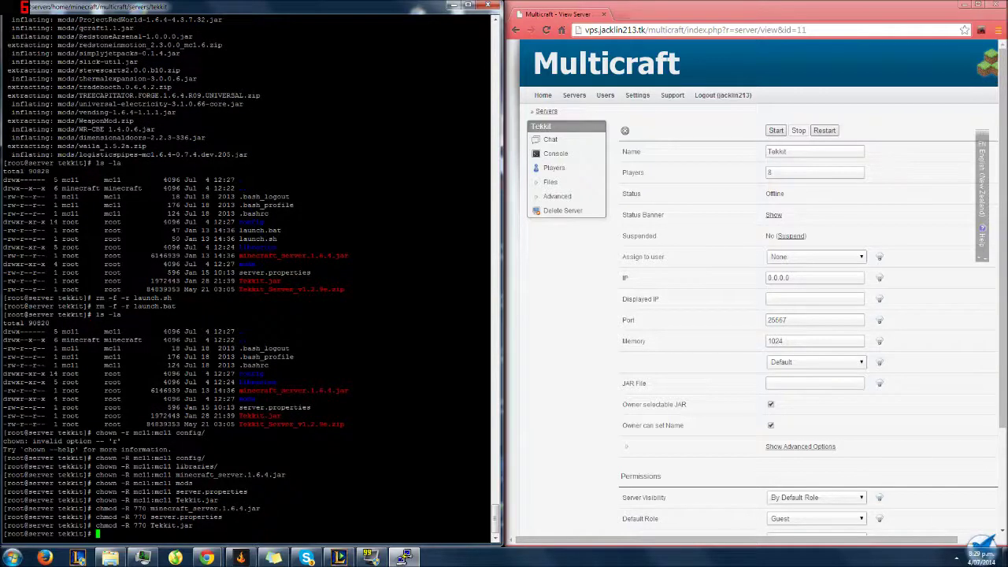
type("ls -la")
key("Return")
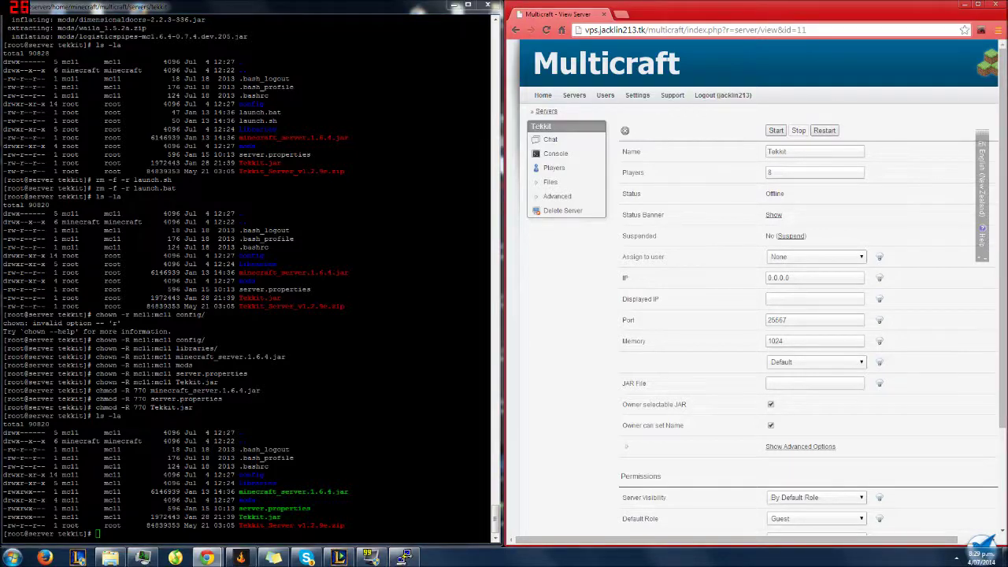
Set the Tekkit server's JAR file to Tekkit.jar and save the server settings
left_click(811, 382)
type("T")
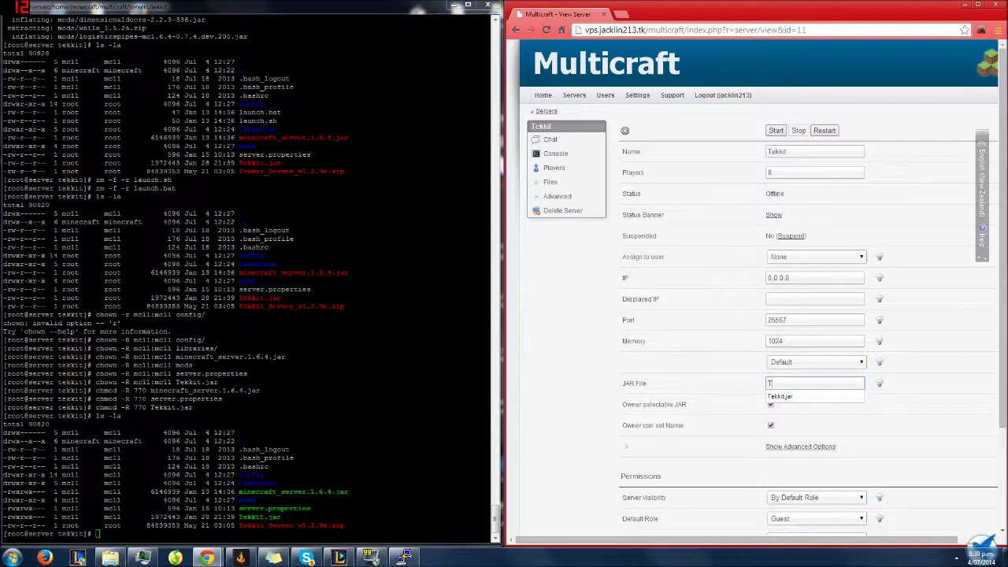
key("Down")
key("Return")
scroll(788, 315, "down", 3)
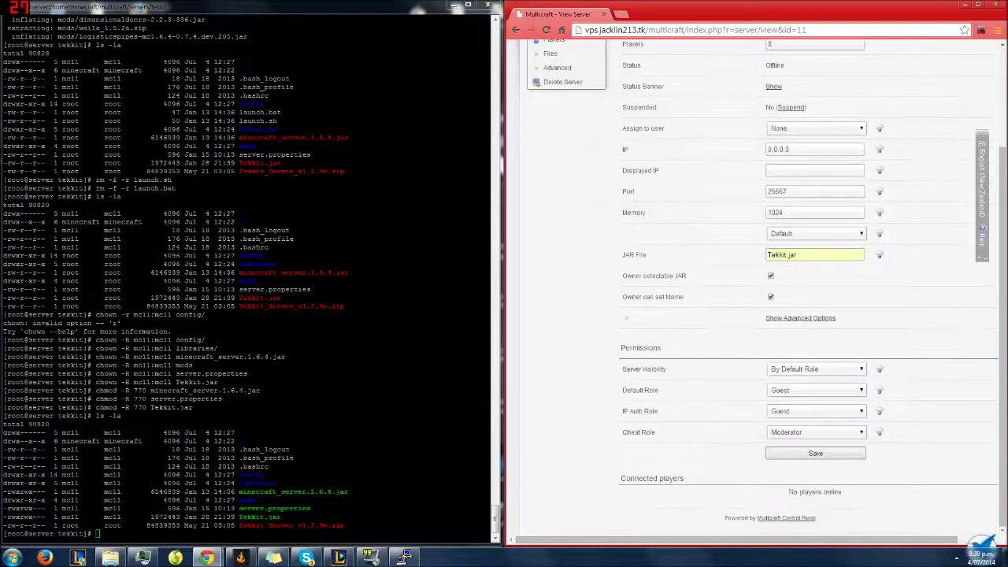
left_click(815, 453)
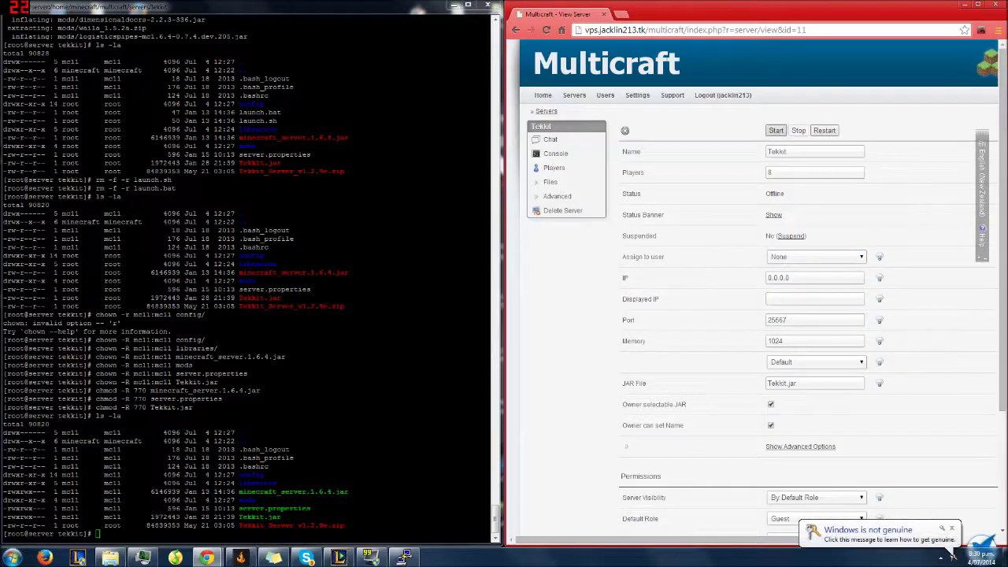
Start the Tekkit server and open its console to follow the startup log
left_click(776, 130)
left_click(555, 154)
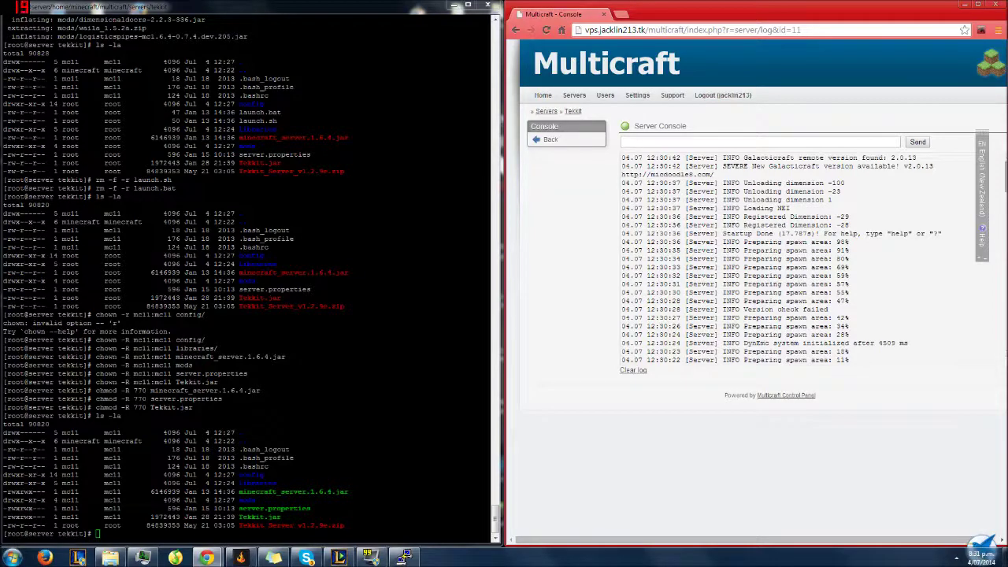
List the tekkit directory again with ls -la in the SSH terminal, and return from the console to the server's overview page in Multicraft
type("l")
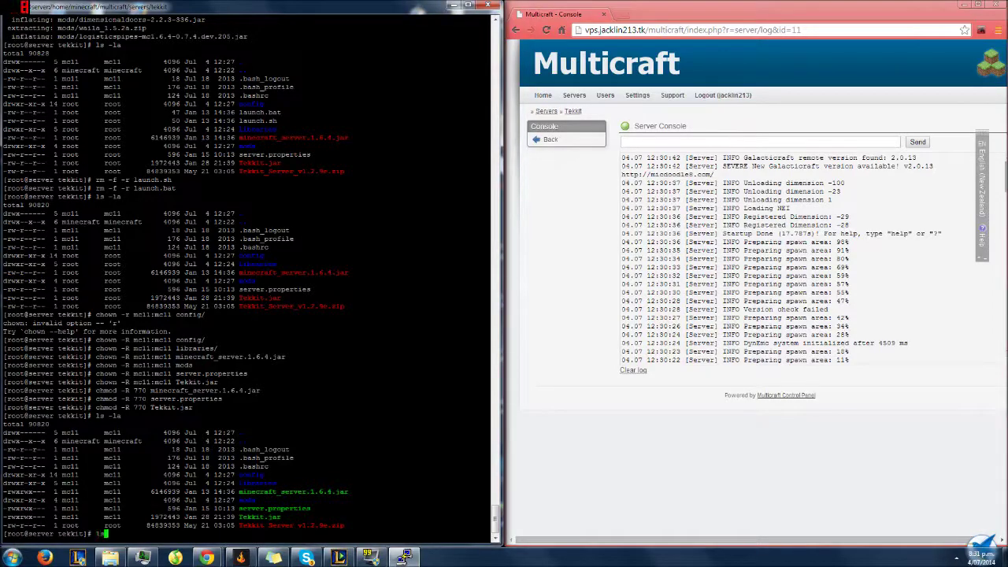
type("s -la")
key("Return")
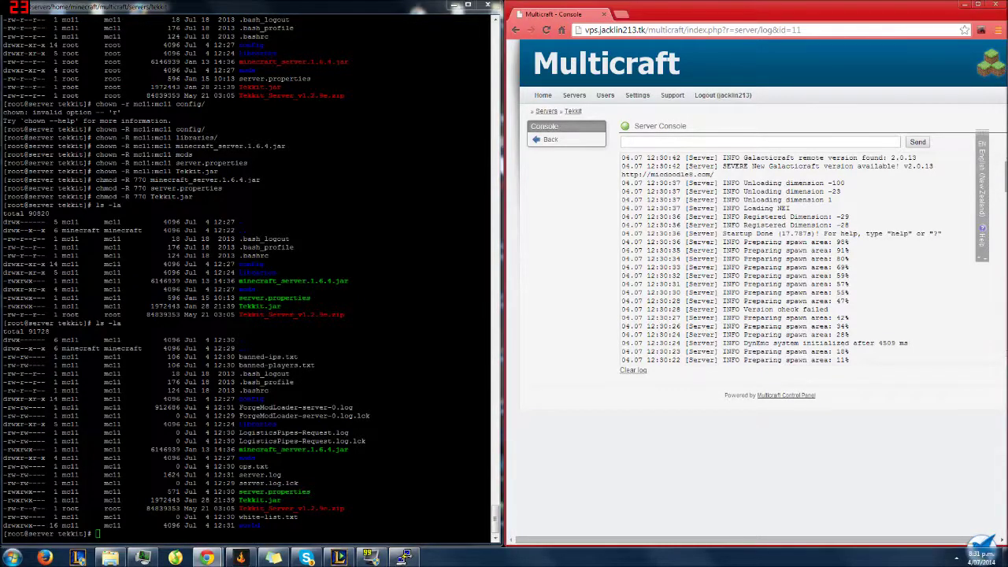
left_click(550, 139)
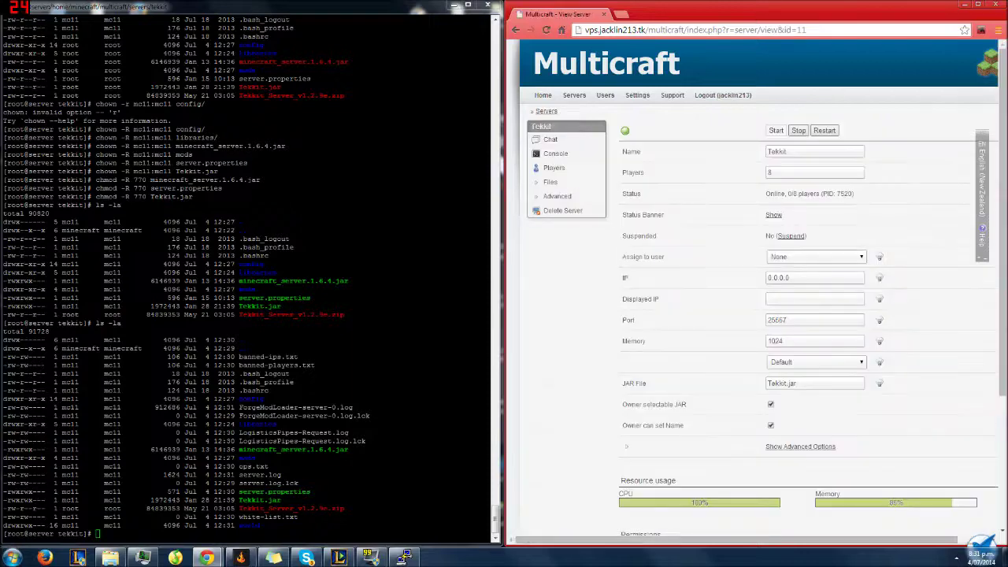